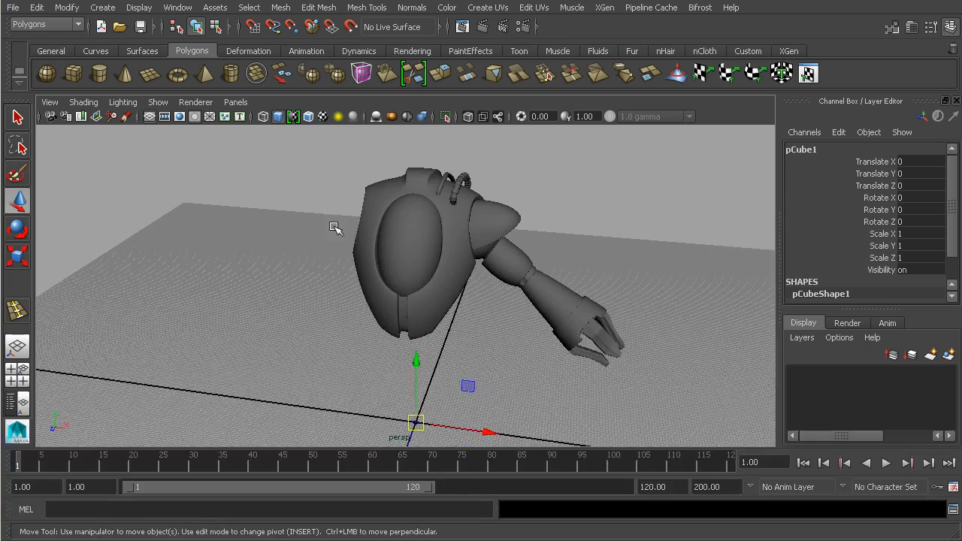
Move the cube up and forward to the upper end of the torso's front groove, about Translate Y 294.5 and Z 105.
{"action": "left_click_drag", "start_coordinate": [418, 354], "coordinate": [403, 223]}
{"action": "right_click_drag", "start_coordinate": [403, 222], "coordinate": [498, 316], "text": "alt"}
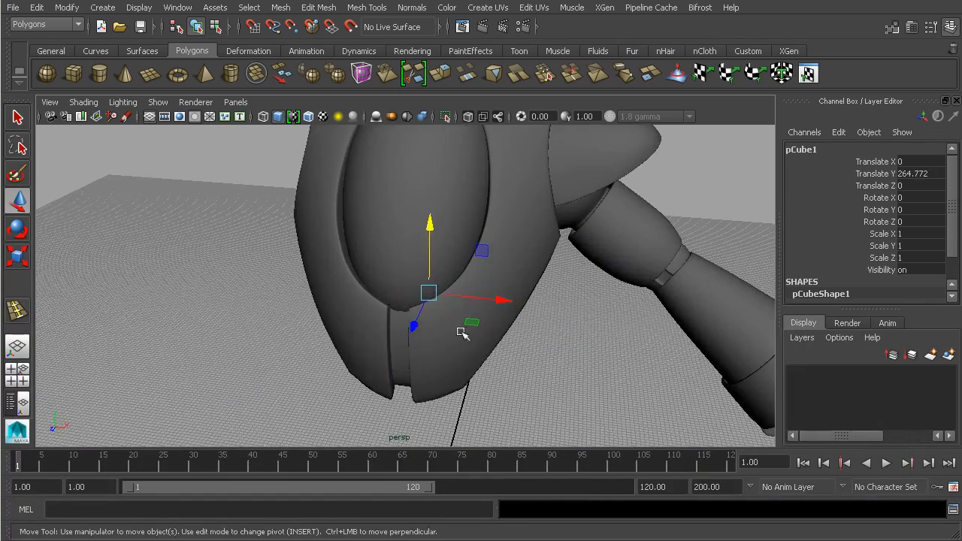
{"action": "left_click_drag", "start_coordinate": [415, 327], "coordinate": [399, 242]}
{"action": "left_click_drag", "start_coordinate": [496, 279], "coordinate": [609, 301], "text": "alt"}
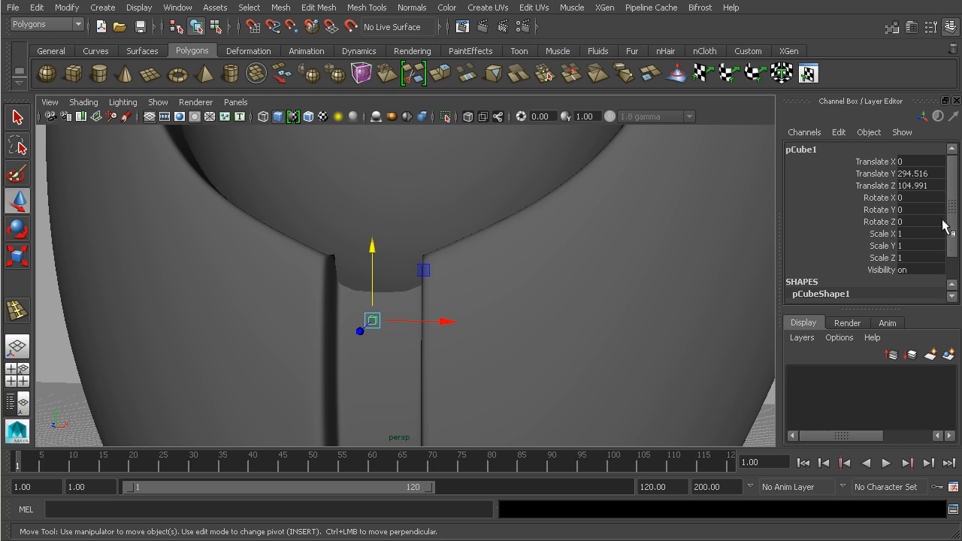
Increase the cube's width to 16.2 so it spans the groove, and shift it toward the groove.
{"action": "scroll", "coordinate": [951, 263], "scroll_direction": "down", "scroll_amount": 2}
{"action": "scroll", "coordinate": [949, 263], "scroll_direction": "down", "scroll_amount": 2}
{"action": "left_click", "coordinate": [884, 230]}
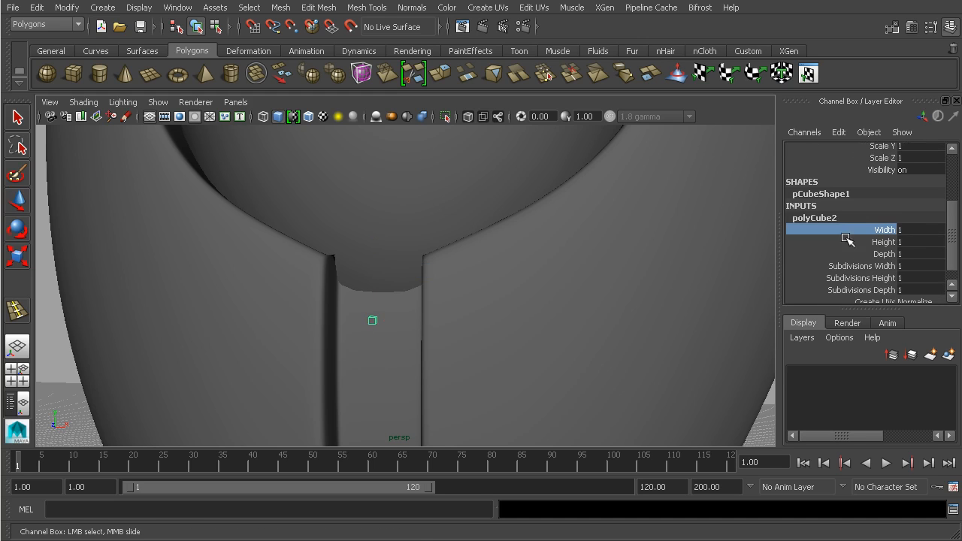
{"action": "middle_click_drag", "start_coordinate": [716, 280], "coordinate": [752, 283]}
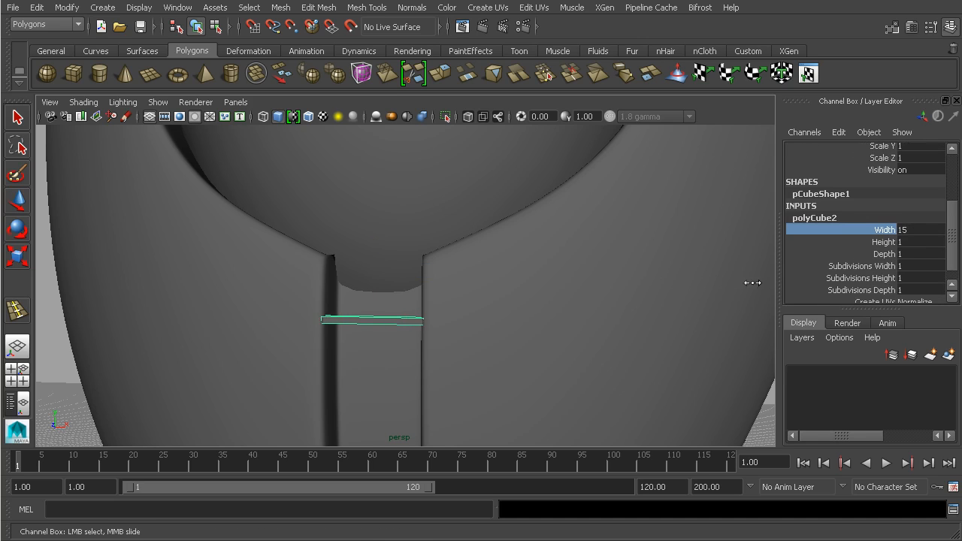
{"action": "left_click_drag", "start_coordinate": [764, 284], "coordinate": [369, 393], "text": "alt"}
{"action": "key", "text": "w"}
{"action": "left_click_drag", "start_coordinate": [294, 410], "coordinate": [298, 406]}
Set the cube's height to 6.6 and depth to 5.3, and push it back to about Translate Z 100.7.
{"action": "left_click", "coordinate": [885, 242]}
{"action": "middle_click_drag", "start_coordinate": [677, 298], "coordinate": [688, 298]}
{"action": "left_click", "coordinate": [885, 255]}
{"action": "middle_click_drag", "start_coordinate": [797, 263], "coordinate": [601, 294]}
{"action": "key", "text": "w"}
{"action": "left_click_drag", "start_coordinate": [370, 389], "coordinate": [382, 383]}
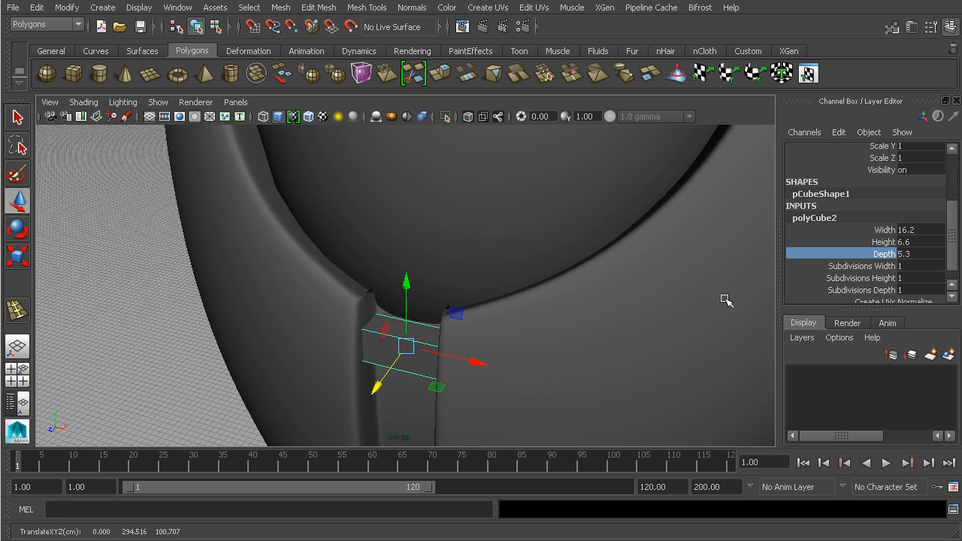
Divide the block into four subdivisions along its width.
{"action": "left_click", "coordinate": [850, 266]}
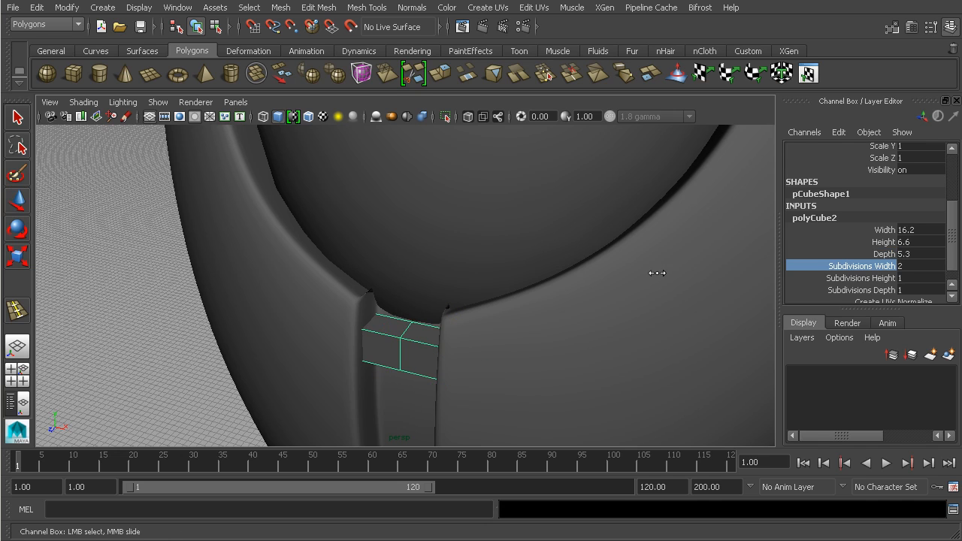
{"action": "mouse_move", "coordinate": [665, 272]}
{"action": "middle_mouse_down"}
{"action": "mouse_move", "coordinate": [677, 271]}
{"action": "mouse_move", "coordinate": [667, 272]}
{"action": "middle_mouse_up"}
{"action": "left_click_drag", "start_coordinate": [671, 275], "coordinate": [574, 326], "text": "alt"}
{"action": "middle_click_drag", "start_coordinate": [574, 326], "coordinate": [519, 299], "text": "alt"}
{"action": "left_click_drag", "start_coordinate": [529, 296], "coordinate": [553, 271], "text": "alt"}
{"action": "middle_click_drag", "start_coordinate": [550, 268], "coordinate": [505, 298], "text": "alt"}
{"action": "right_click_drag", "start_coordinate": [505, 298], "coordinate": [545, 282], "text": "alt"}
Move the block's middle column of vertices down and forward to form a protruding V shape.
{"action": "right_click", "coordinate": [507, 237]}
{"action": "right_click_drag", "start_coordinate": [507, 237], "coordinate": [455, 239]}
{"action": "left_click_drag", "start_coordinate": [502, 240], "coordinate": [503, 283], "text": "alt"}
{"action": "middle_click_drag", "start_coordinate": [503, 283], "coordinate": [488, 191], "text": "alt"}
{"action": "left_click_drag", "start_coordinate": [479, 209], "coordinate": [476, 229], "text": "alt"}
{"action": "left_click_drag", "start_coordinate": [480, 205], "coordinate": [447, 301]}
{"action": "key", "text": "w"}
{"action": "left_click_drag", "start_coordinate": [446, 188], "coordinate": [450, 208]}
{"action": "left_click_drag", "start_coordinate": [439, 321], "coordinate": [193, 295]}
Return to object selection and tilt the block to about -16 degrees in Rotate X to follow the groove.
{"action": "left_click", "coordinate": [216, 28]}
{"action": "left_click", "coordinate": [197, 29]}
{"action": "key", "text": "e"}
{"action": "left_click_drag", "start_coordinate": [218, 193], "coordinate": [238, 191]}
{"action": "left_click", "coordinate": [103, 312]}
Examine the shading and fit of the V-shaped block in the groove, with and without it selected.
{"action": "left_click_drag", "start_coordinate": [103, 311], "coordinate": [291, 232], "text": "alt"}
{"action": "middle_click_drag", "start_coordinate": [292, 231], "coordinate": [319, 314], "text": "alt"}
{"action": "scroll", "coordinate": [321, 315], "scroll_direction": "up", "scroll_amount": 3}
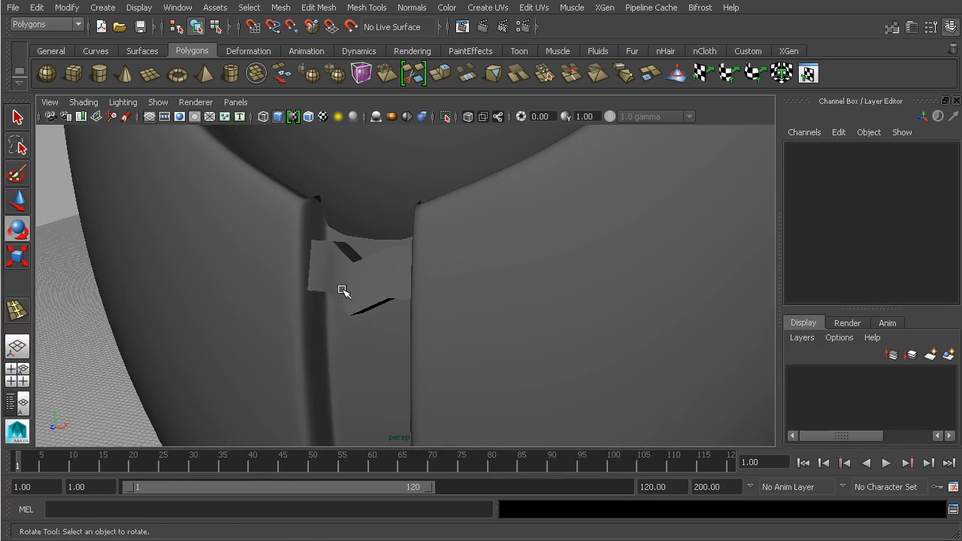
{"action": "left_click", "coordinate": [344, 290]}
{"action": "key", "text": "w"}
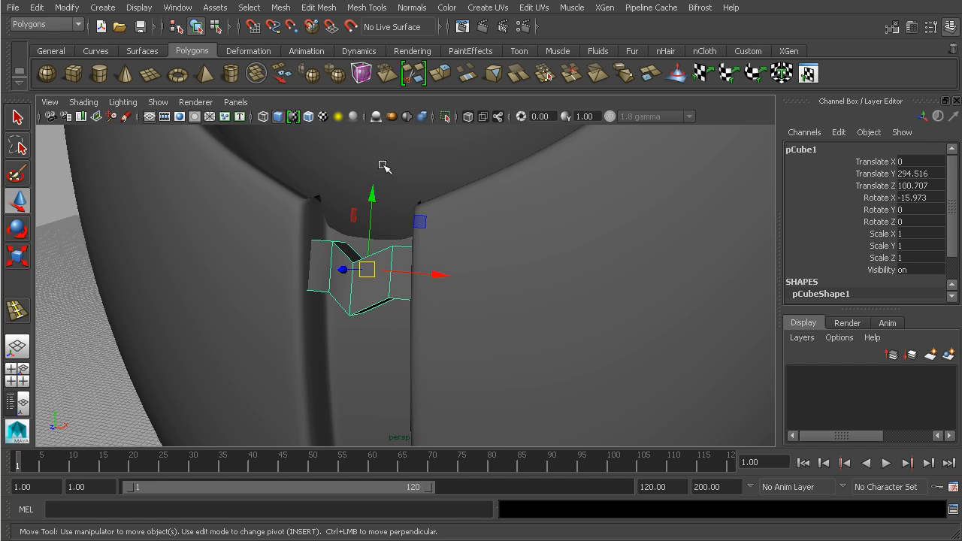
{"action": "left_click", "coordinate": [313, 311]}
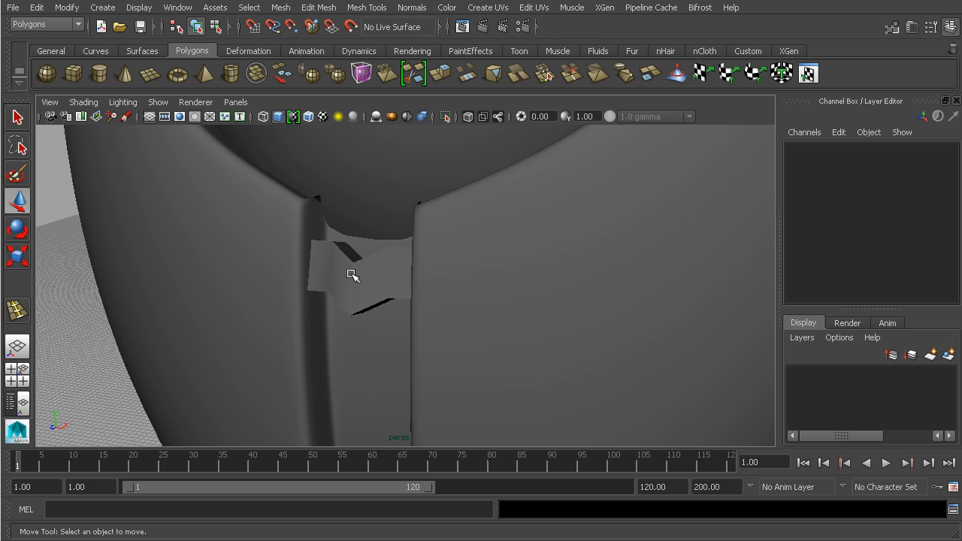
{"action": "left_click_drag", "start_coordinate": [375, 295], "coordinate": [395, 273], "text": "alt"}
{"action": "left_click", "coordinate": [385, 271]}
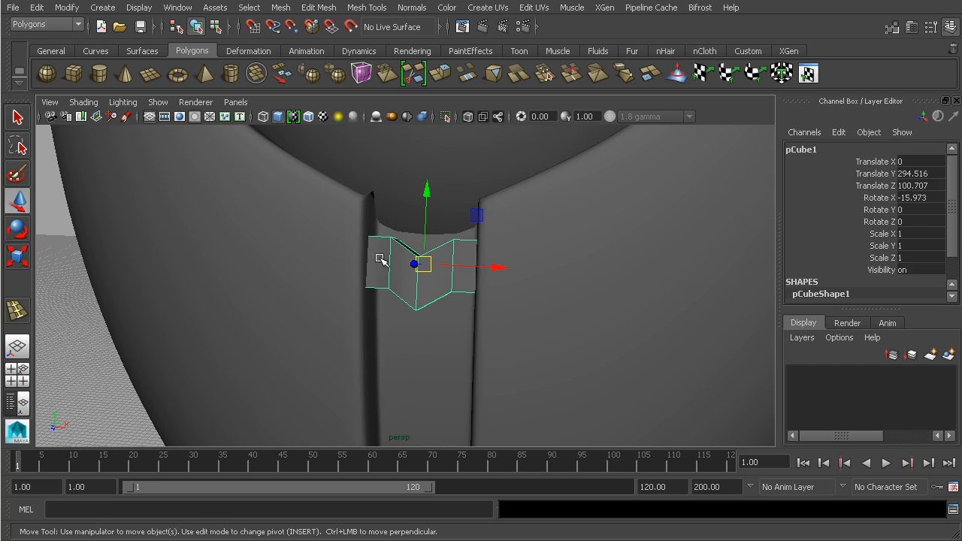
{"action": "left_click", "coordinate": [48, 353]}
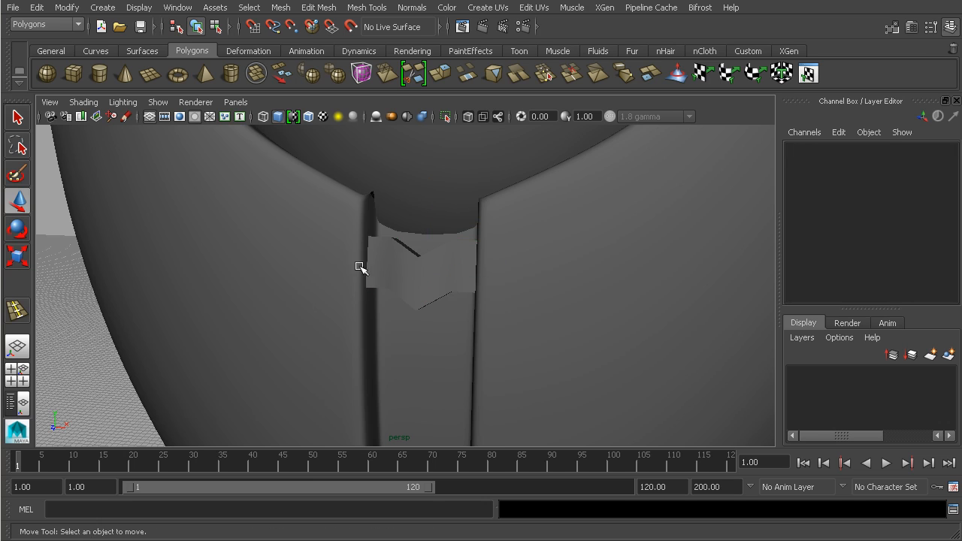
Harden the edge normals of the V-shaped block so that its faces shade flat.
{"action": "left_click", "coordinate": [425, 278]}
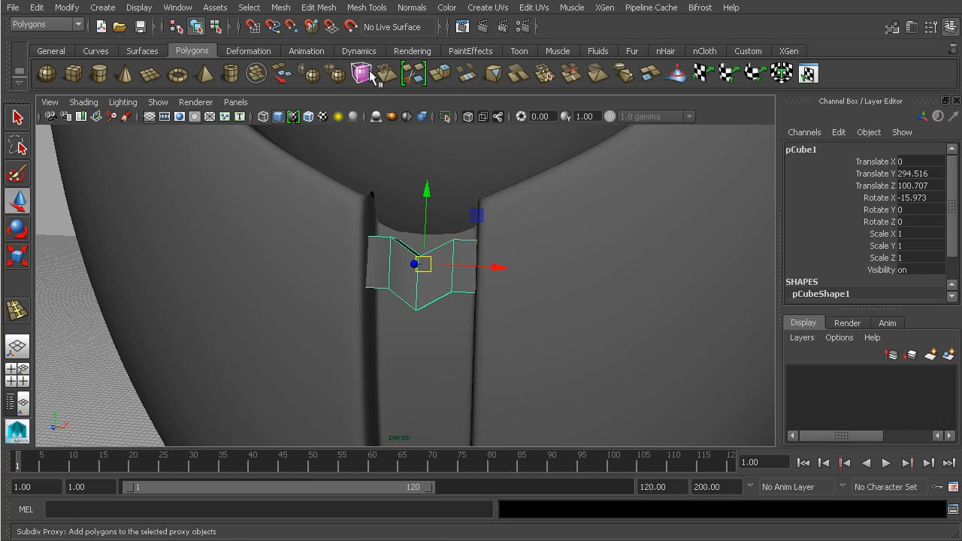
{"action": "left_click", "coordinate": [412, 8]}
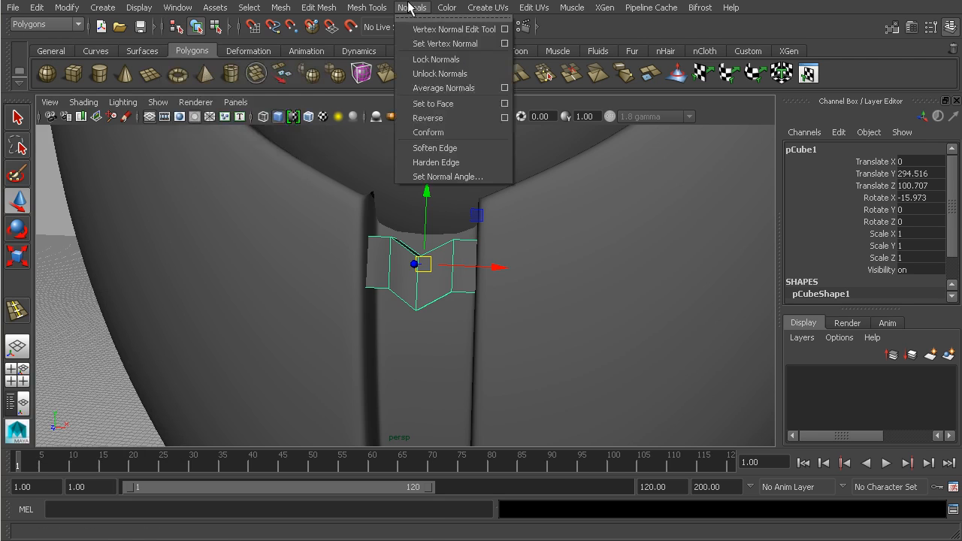
{"action": "left_click", "coordinate": [444, 148]}
{"action": "right_click_drag", "start_coordinate": [464, 237], "coordinate": [435, 257], "text": "alt"}
{"action": "left_click", "coordinate": [90, 313]}
{"action": "left_click_drag", "start_coordinate": [286, 304], "coordinate": [241, 297], "text": "alt"}
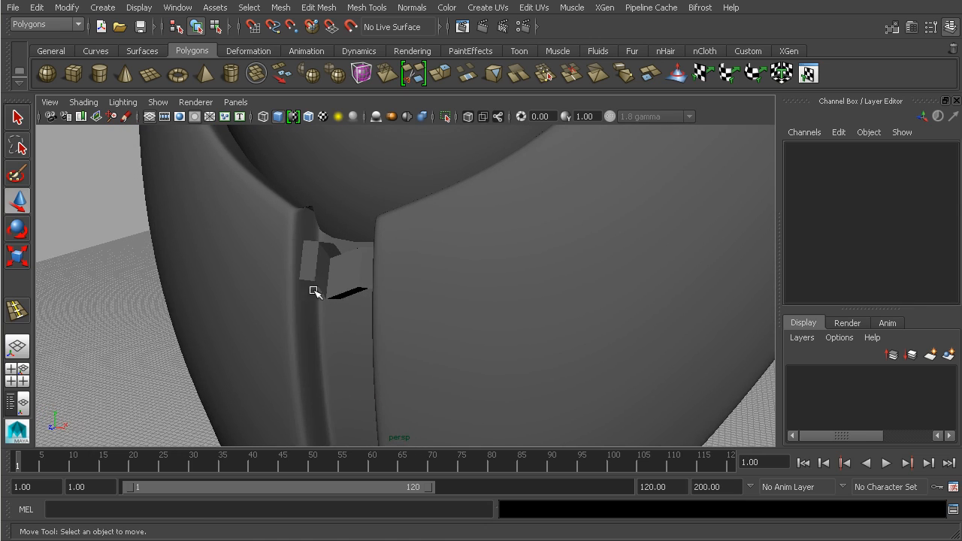
Push the block slightly deeper into the groove, to about Translate Y 294.26 and Z 99.82, and freeze its transformations.
{"action": "left_click", "coordinate": [338, 284]}
{"action": "left_click_drag", "start_coordinate": [362, 276], "coordinate": [472, 290], "text": "alt"}
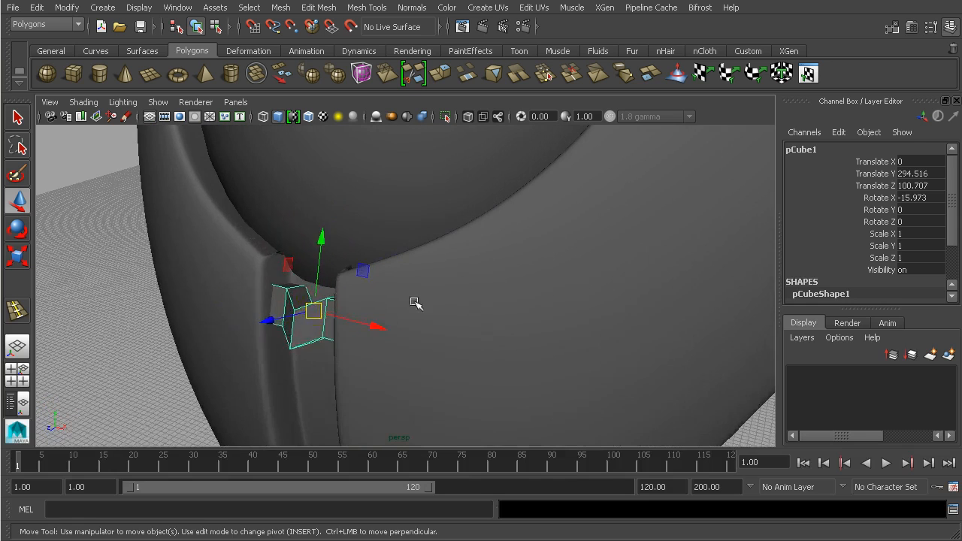
{"action": "left_click_drag", "start_coordinate": [268, 324], "coordinate": [291, 314]}
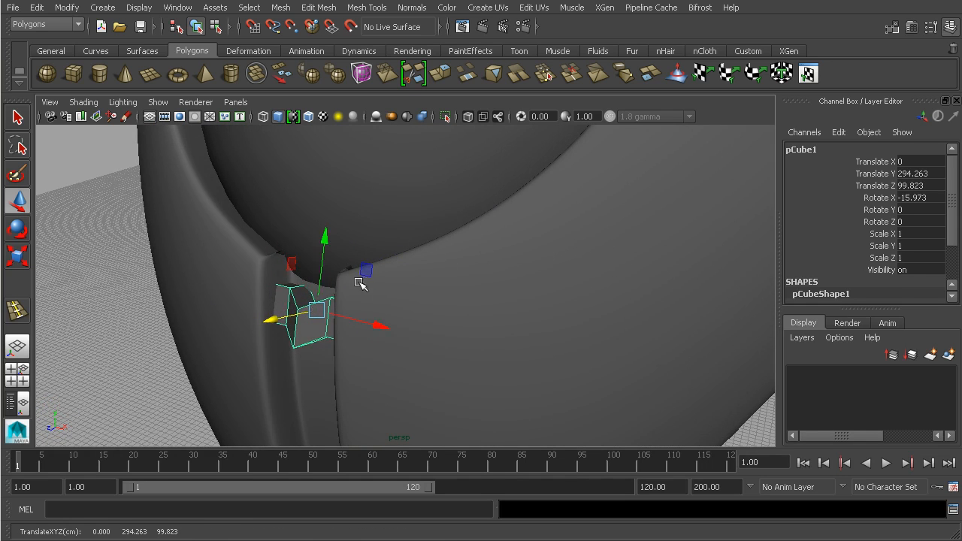
{"action": "left_click_drag", "start_coordinate": [348, 286], "coordinate": [369, 260], "text": "alt"}
{"action": "middle_click_drag", "start_coordinate": [368, 251], "coordinate": [406, 277], "text": "alt"}
{"action": "right_click_drag", "start_coordinate": [406, 276], "coordinate": [441, 279], "text": "alt"}
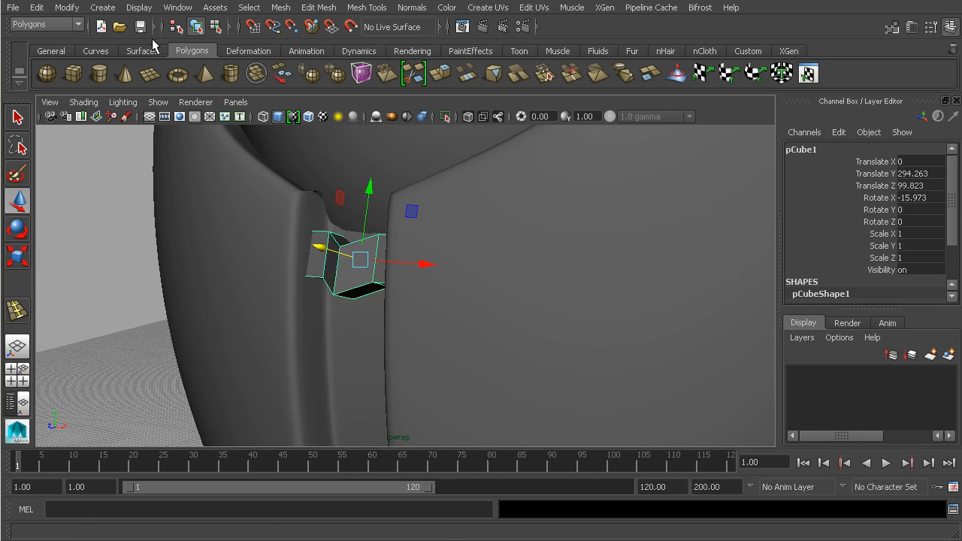
{"action": "left_click", "coordinate": [67, 7]}
{"action": "left_click", "coordinate": [109, 56]}
Test the segment spacing with a duplicate block at Translate Y -6, and remove the duplicate.
{"action": "left_click_drag", "start_coordinate": [270, 211], "coordinate": [351, 235], "text": "alt"}
{"action": "key", "text": "ctrl+d"}
{"action": "double_click", "coordinate": [923, 175]}
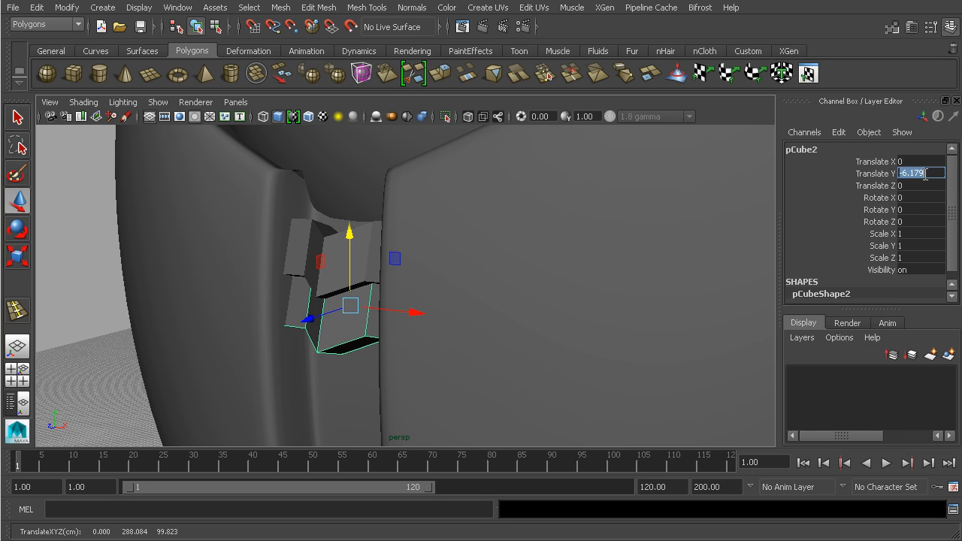
{"action": "key", "text": "Return"}
{"action": "left_click_drag", "start_coordinate": [679, 243], "coordinate": [559, 248], "text": "alt"}
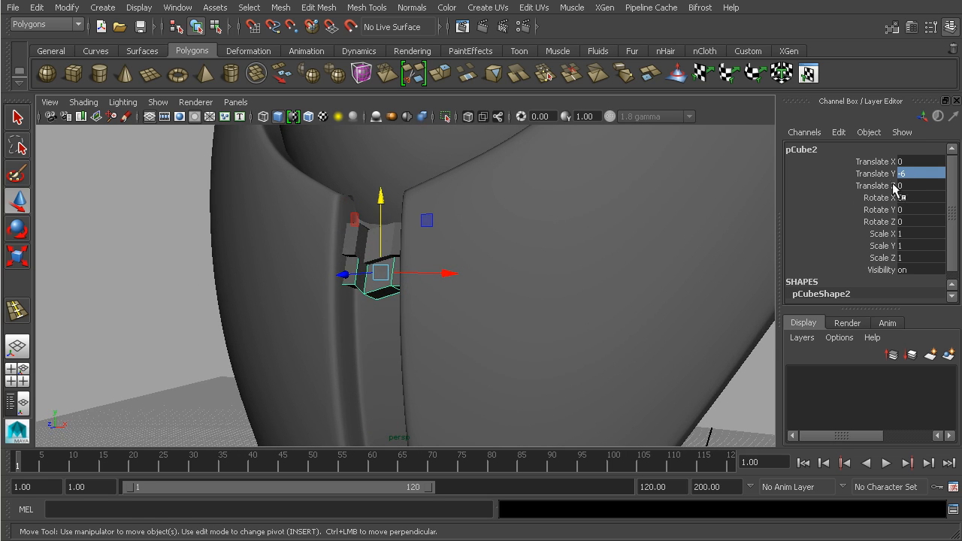
{"action": "left_click_drag", "start_coordinate": [468, 271], "coordinate": [312, 288], "text": "alt"}
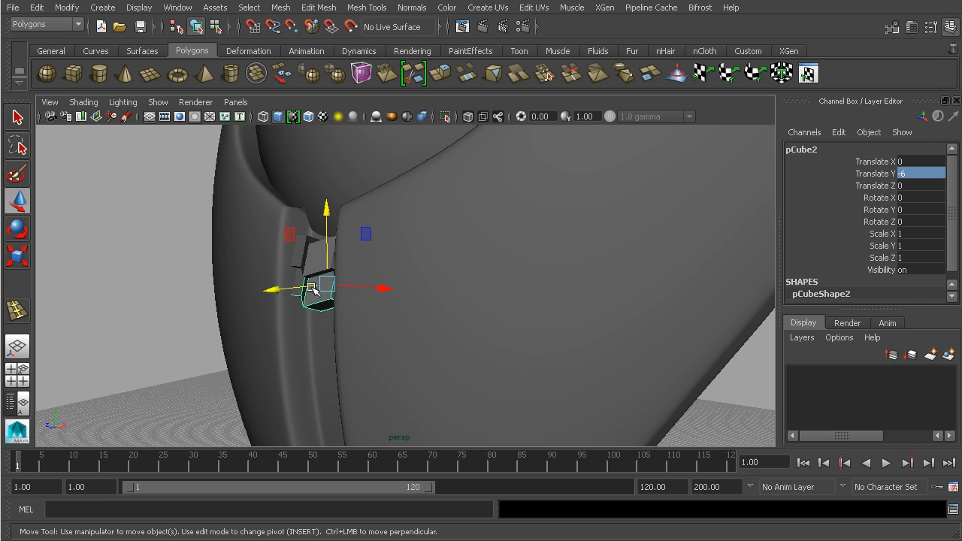
{"action": "left_click", "coordinate": [352, 306]}
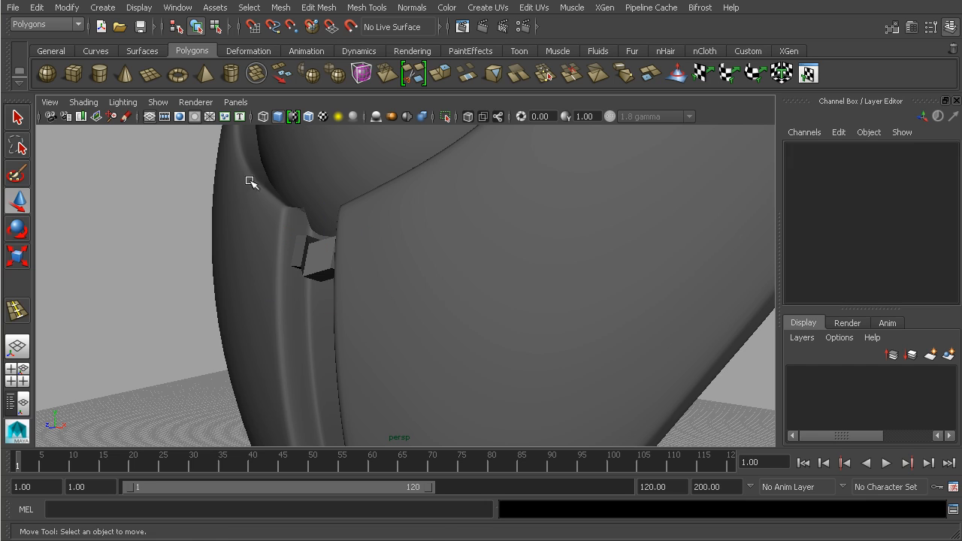
Set up Duplicate Special for the original block with geometry type Copy, Rotate Y 0 and Translate Y -6.
{"action": "left_click", "coordinate": [319, 265]}
{"action": "left_click", "coordinate": [38, 9]}
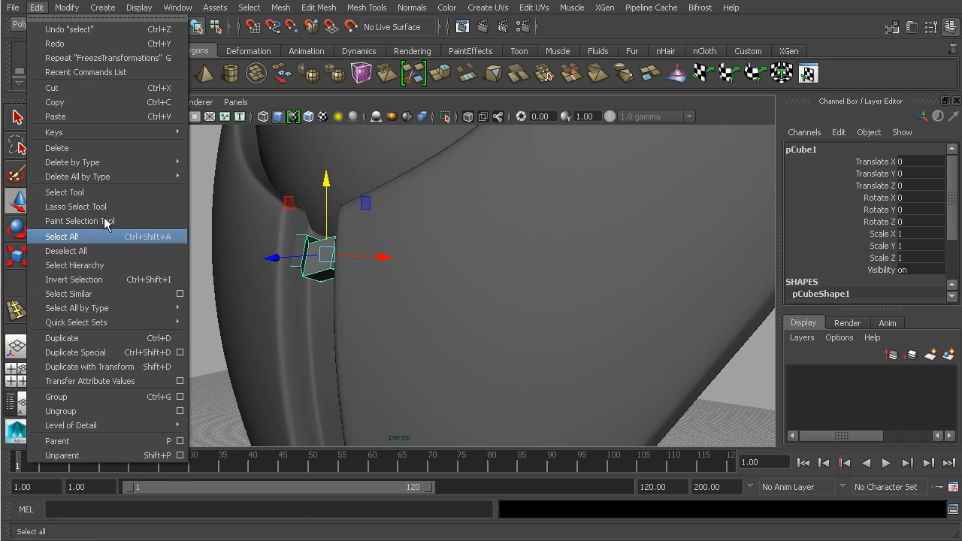
{"action": "left_click", "coordinate": [179, 352]}
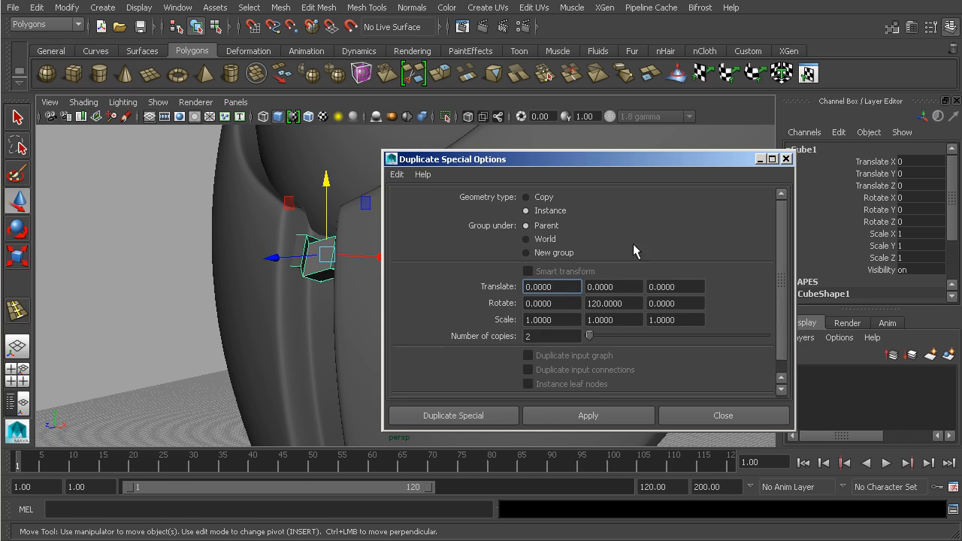
{"action": "left_click_drag", "start_coordinate": [614, 153], "coordinate": [781, 91]}
{"action": "left_click", "coordinate": [696, 133]}
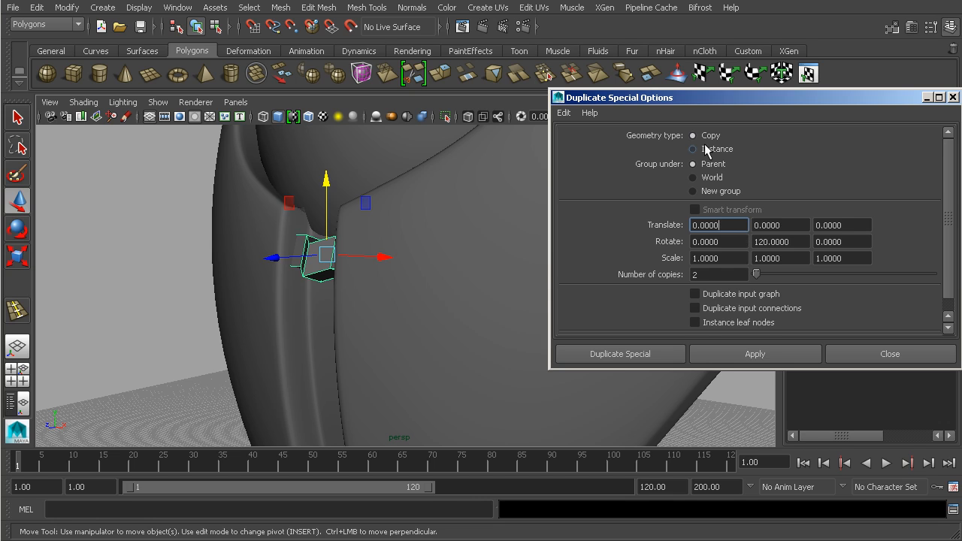
{"action": "left_click", "coordinate": [797, 245]}
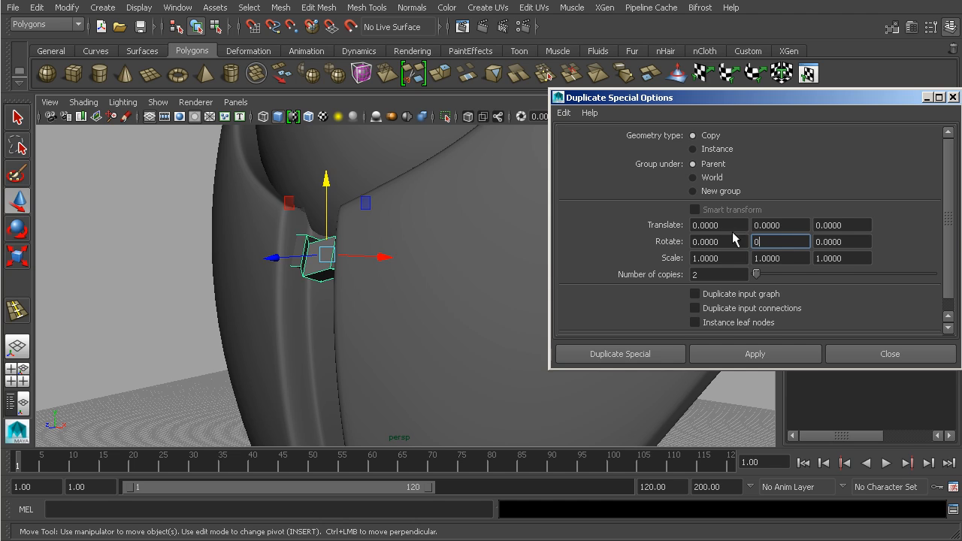
{"action": "left_click", "coordinate": [790, 225]}
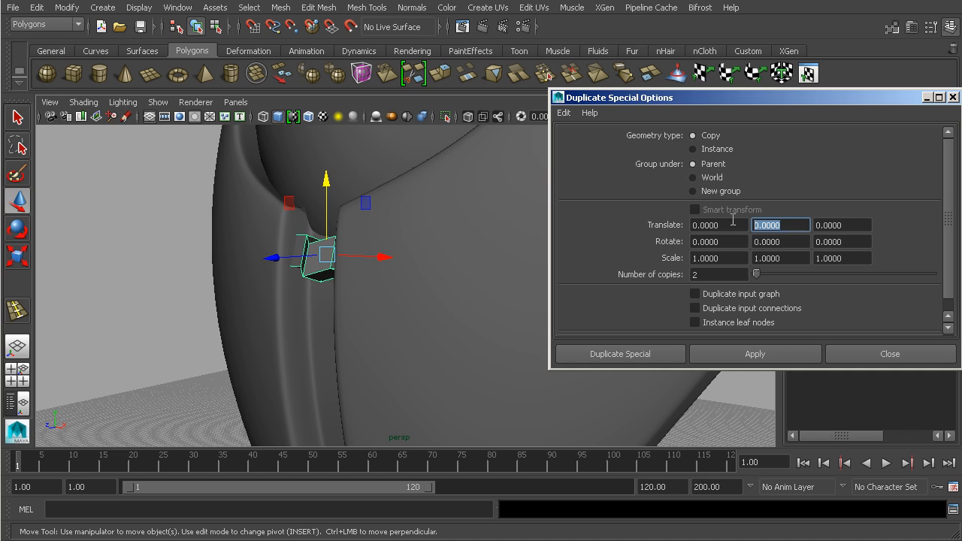
{"action": "type", "text": "-6"}
Set the number of copies to 12, create the column of duplicates down the groove, and close the options.
{"action": "left_click", "coordinate": [697, 274]}
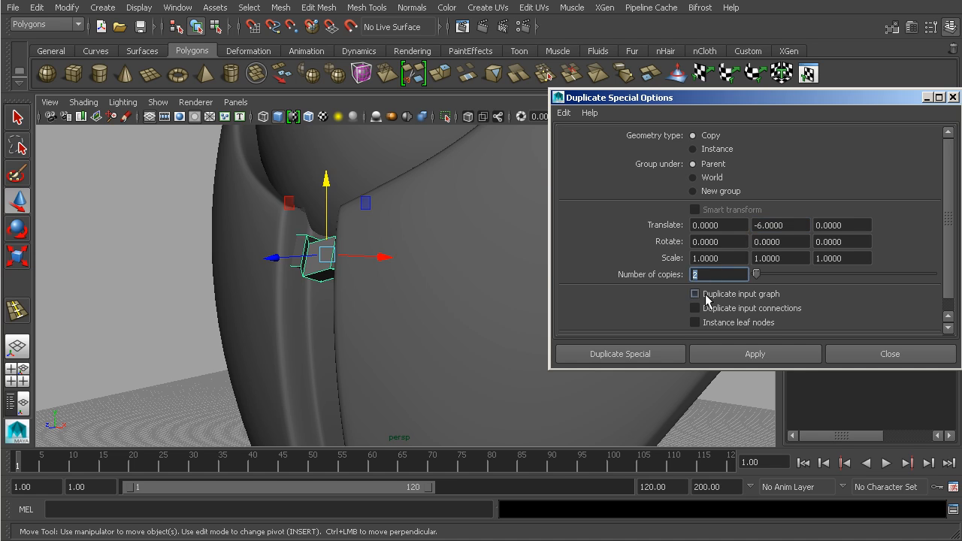
{"action": "left_click_drag", "start_coordinate": [405, 318], "coordinate": [429, 299], "text": "alt"}
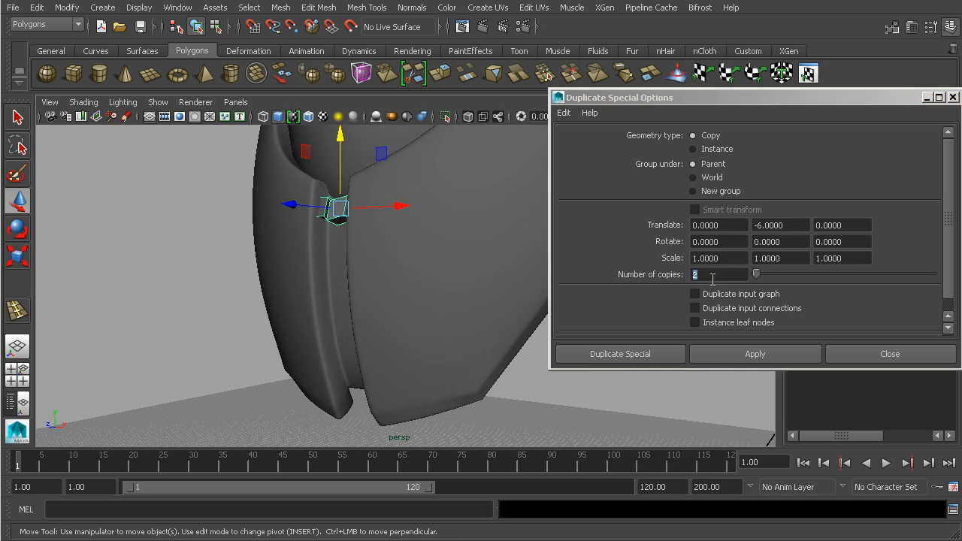
{"action": "left_click", "coordinate": [703, 275]}
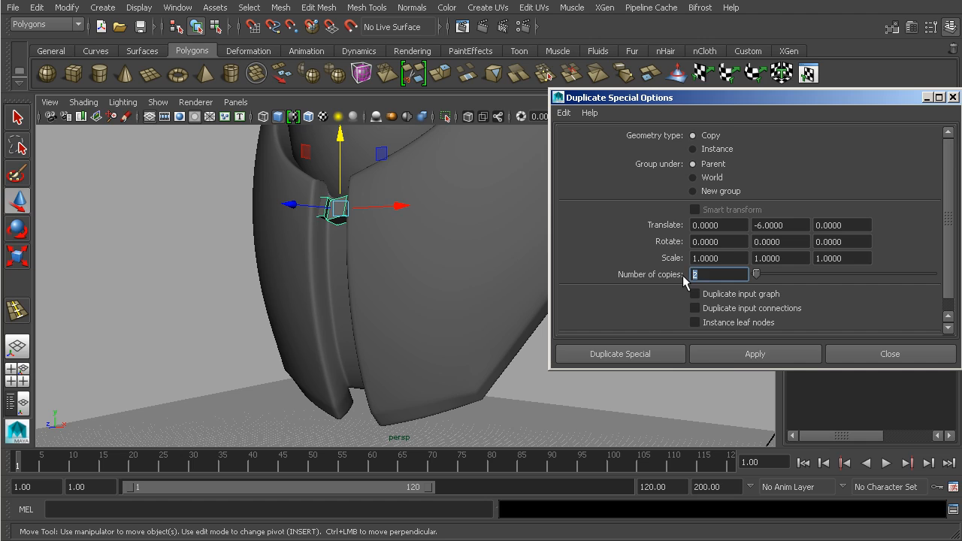
{"action": "left_click", "coordinate": [728, 357]}
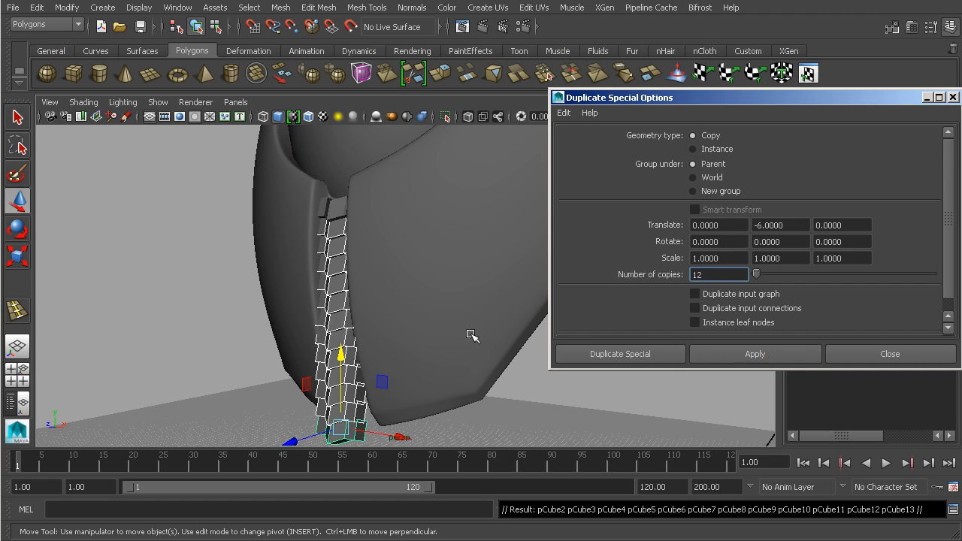
{"action": "middle_click_drag", "start_coordinate": [463, 339], "coordinate": [464, 297], "text": "alt"}
{"action": "left_click_drag", "start_coordinate": [499, 308], "coordinate": [509, 311], "text": "alt"}
{"action": "left_click", "coordinate": [846, 356]}
Delete the two excess segments at the lower end of the column.
{"action": "left_click_drag", "start_coordinate": [568, 336], "coordinate": [449, 290], "text": "alt"}
{"action": "right_click_drag", "start_coordinate": [449, 290], "coordinate": [597, 323], "text": "alt"}
{"action": "left_click", "coordinate": [587, 325]}
{"action": "left_click", "coordinate": [391, 341]}
{"action": "key", "text": "Delete"}
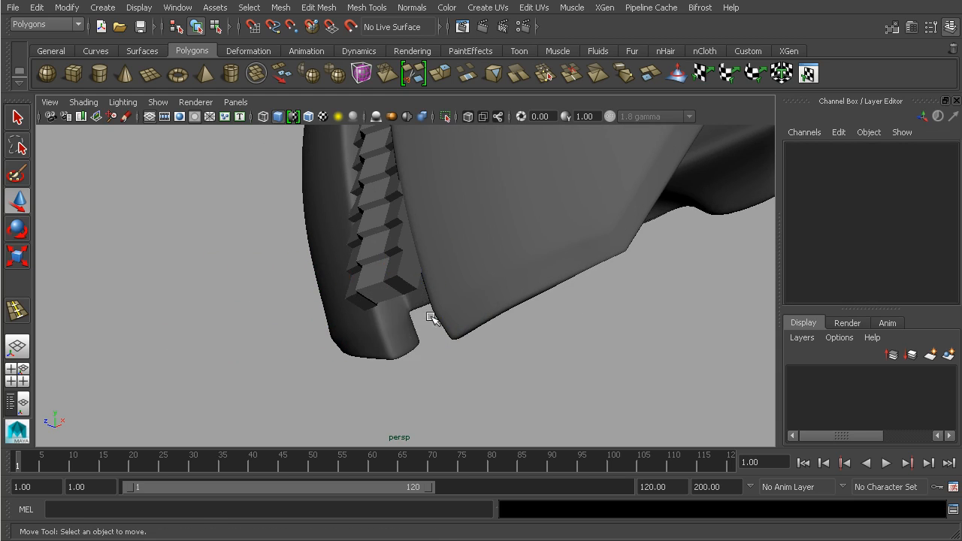
{"action": "left_click_drag", "start_coordinate": [426, 310], "coordinate": [442, 336], "text": "alt"}
{"action": "left_click", "coordinate": [372, 301]}
{"action": "left_click_drag", "start_coordinate": [399, 310], "coordinate": [467, 328], "text": "alt"}
{"action": "left_click", "coordinate": [585, 395]}
{"action": "mouse_move", "coordinate": [515, 349]}
{"action": "left_mouse_down", "text": "alt"}
{"action": "mouse_move", "coordinate": [521, 358]}
{"action": "mouse_move", "coordinate": [483, 344]}
{"action": "mouse_move", "coordinate": [503, 331]}
{"action": "mouse_move", "coordinate": [531, 339]}
{"action": "left_mouse_up", "text": "alt"}
{"action": "left_click", "coordinate": [470, 366]}
Select all eleven segments in the groove and combine them into one mesh.
{"action": "left_click", "coordinate": [464, 172]}
{"action": "left_click_drag", "start_coordinate": [509, 242], "coordinate": [481, 235], "text": "alt"}
{"action": "left_click", "coordinate": [459, 193], "text": "shift"}
{"action": "left_click", "coordinate": [447, 214], "text": "shift"}
{"action": "left_click", "coordinate": [448, 230], "text": "shift"}
{"action": "left_click", "coordinate": [449, 253], "text": "shift"}
{"action": "left_click", "coordinate": [451, 275], "text": "shift"}
{"action": "left_click", "coordinate": [455, 295], "text": "shift"}
{"action": "left_click", "coordinate": [457, 317], "text": "shift"}
{"action": "left_click", "coordinate": [459, 339], "text": "shift"}
{"action": "left_click", "coordinate": [460, 361], "text": "shift"}
{"action": "left_click", "coordinate": [460, 376], "text": "shift"}
{"action": "left_click_drag", "start_coordinate": [462, 376], "coordinate": [376, 167], "text": "alt"}
{"action": "left_click", "coordinate": [284, 9]}
{"action": "mouse_move", "coordinate": [255, 9]}
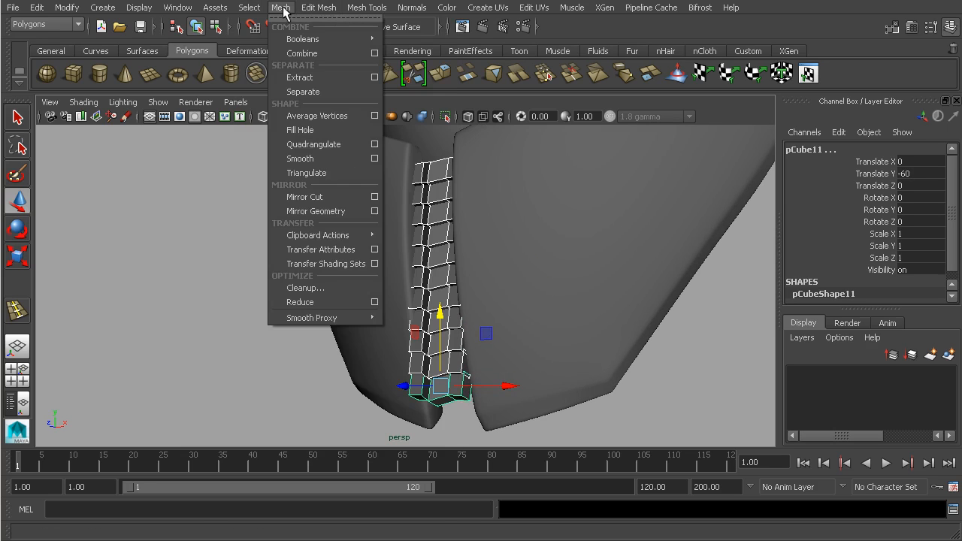
{"action": "left_click", "coordinate": [302, 53]}
Delete the construction history of the combined segment column.
{"action": "left_click", "coordinate": [36, 7]}
{"action": "mouse_move", "coordinate": [86, 160]}
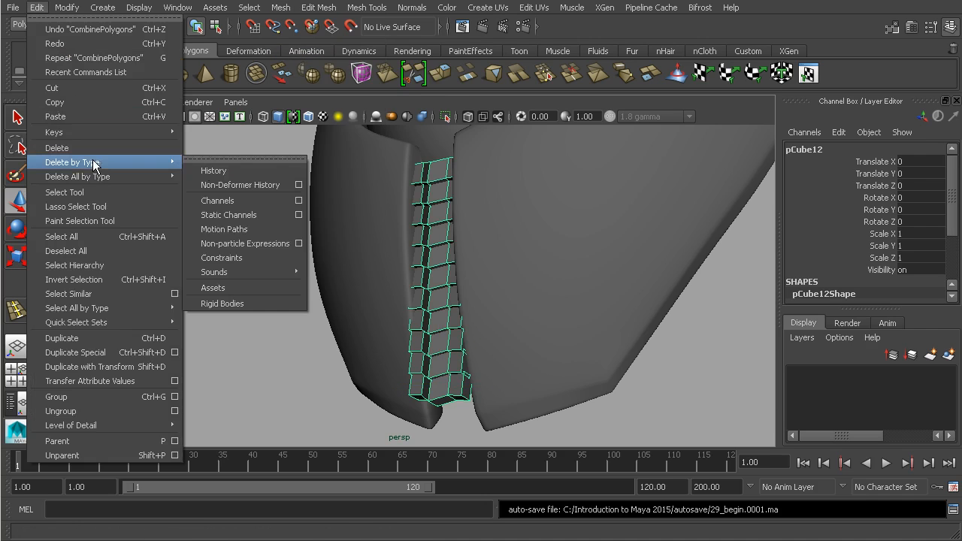
{"action": "left_click", "coordinate": [225, 164]}
{"action": "left_click_drag", "start_coordinate": [466, 238], "coordinate": [479, 241], "text": "alt"}
{"action": "right_click_drag", "start_coordinate": [479, 241], "coordinate": [416, 199], "text": "alt"}
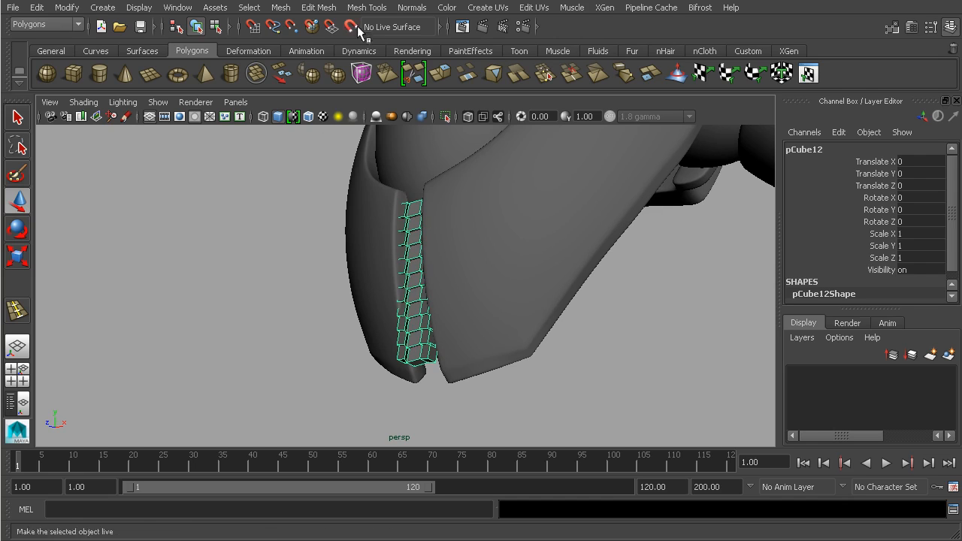
Switch to the Animation menu set and add a nonlinear Bend deformer to the combined segment strip.
{"action": "left_click", "coordinate": [45, 24]}
{"action": "left_click", "coordinate": [56, 34]}
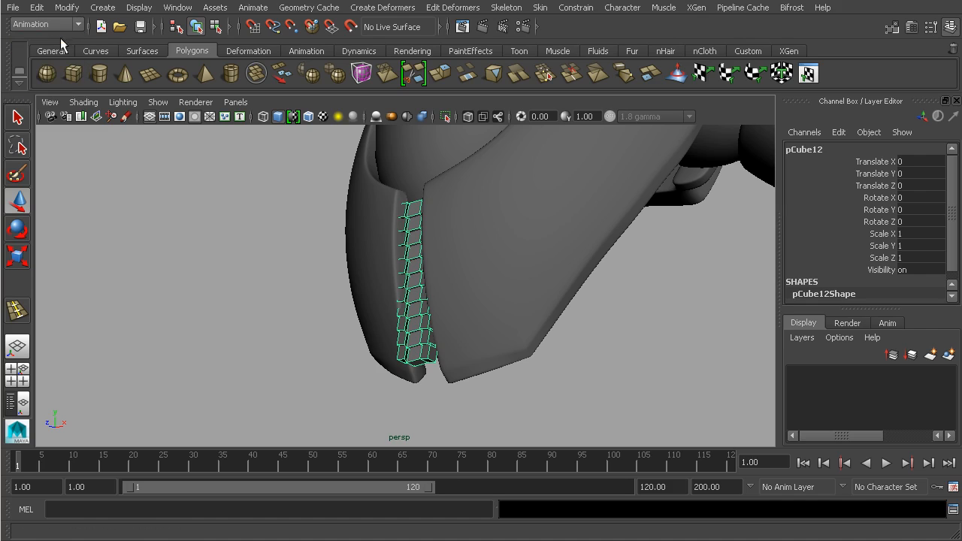
{"action": "left_click", "coordinate": [395, 9]}
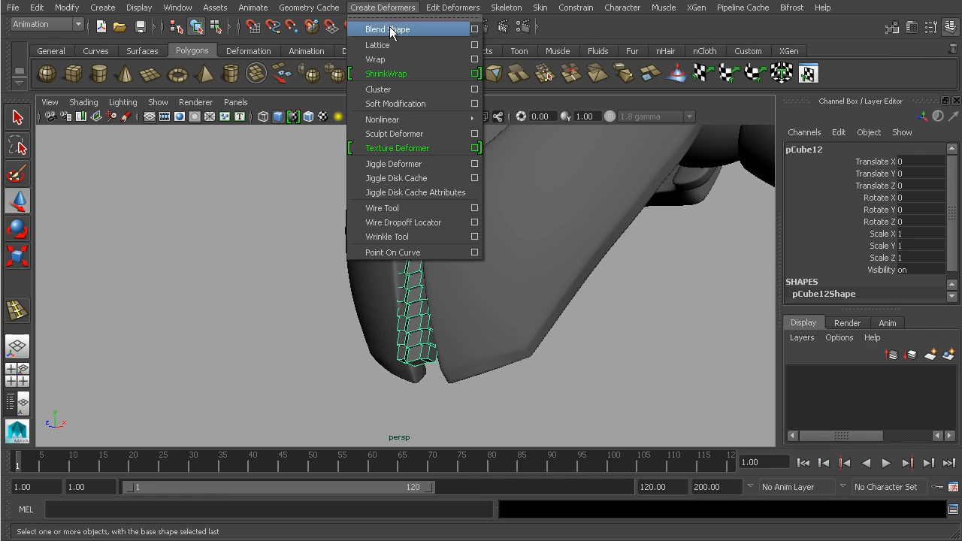
{"action": "mouse_move", "coordinate": [414, 121]}
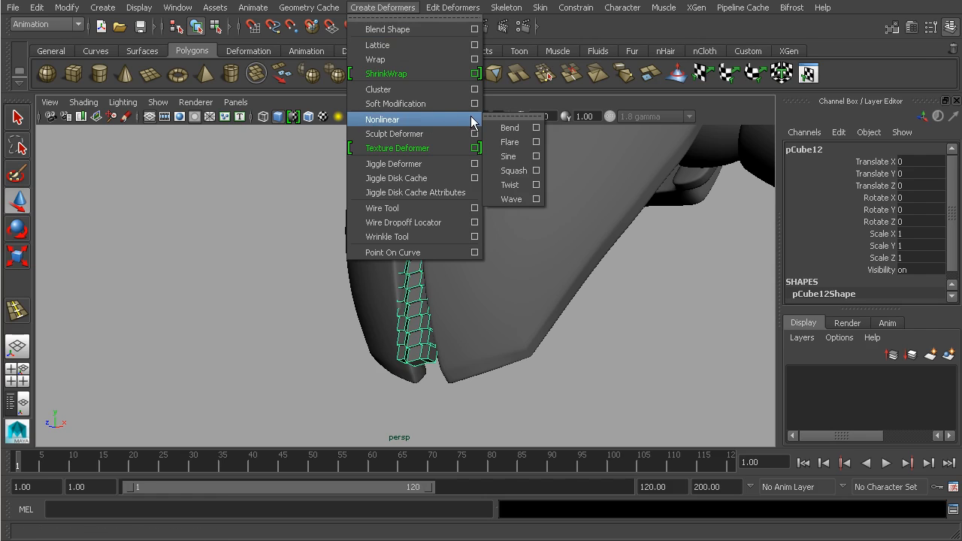
{"action": "left_click", "coordinate": [511, 128]}
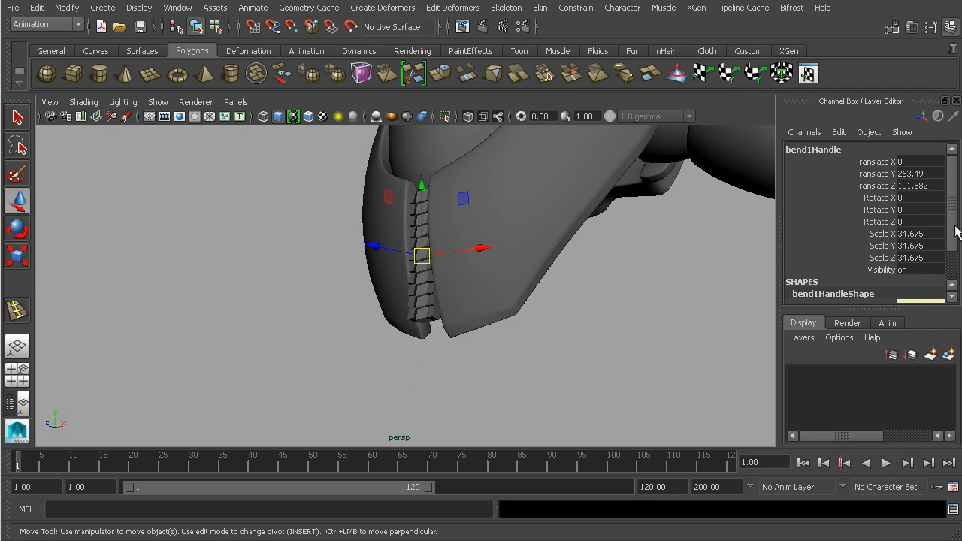
Try bending the segment strip with a curvature of about 18.3 and undo the change.
{"action": "scroll", "coordinate": [919, 251], "scroll_direction": "down", "scroll_amount": 3}
{"action": "scroll", "coordinate": [892, 234], "scroll_direction": "up", "scroll_amount": 1}
{"action": "scroll", "coordinate": [892, 254], "scroll_direction": "down", "scroll_amount": 1}
{"action": "left_click", "coordinate": [882, 263]}
{"action": "middle_click_drag", "start_coordinate": [675, 261], "coordinate": [688, 262]}
{"action": "left_click_drag", "start_coordinate": [688, 261], "coordinate": [598, 269], "text": "alt"}
{"action": "right_click_drag", "start_coordinate": [597, 269], "coordinate": [760, 277], "text": "alt"}
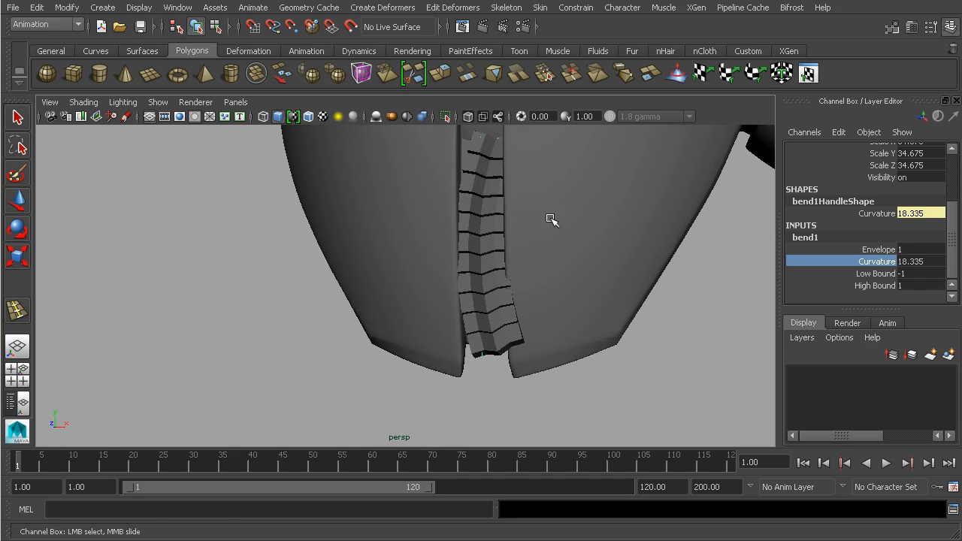
{"action": "key", "text": "ctrl+z"}
Rotate the bend deformer's handle to 90 degrees about Y.
{"action": "key", "text": "e"}
{"action": "left_click_drag", "start_coordinate": [505, 233], "coordinate": [583, 247]}
{"action": "left_click_drag", "start_coordinate": [950, 231], "coordinate": [951, 184]}
{"action": "double_click", "coordinate": [934, 210]}
{"action": "type", "text": "90"}
{"action": "key", "text": "Return"}
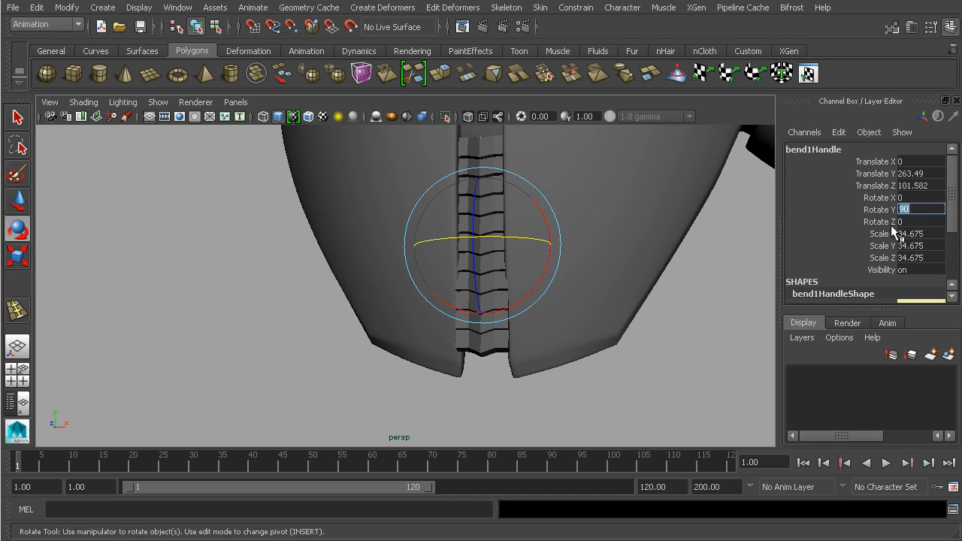
Set the bend's high bound to 0 and its curvature to about 30.9 so only the strip's lower part curls inward.
{"action": "left_click_drag", "start_coordinate": [952, 197], "coordinate": [952, 233]}
{"action": "left_click", "coordinate": [877, 262]}
{"action": "middle_click_drag", "start_coordinate": [715, 267], "coordinate": [635, 268]}
{"action": "left_click", "coordinate": [876, 286]}
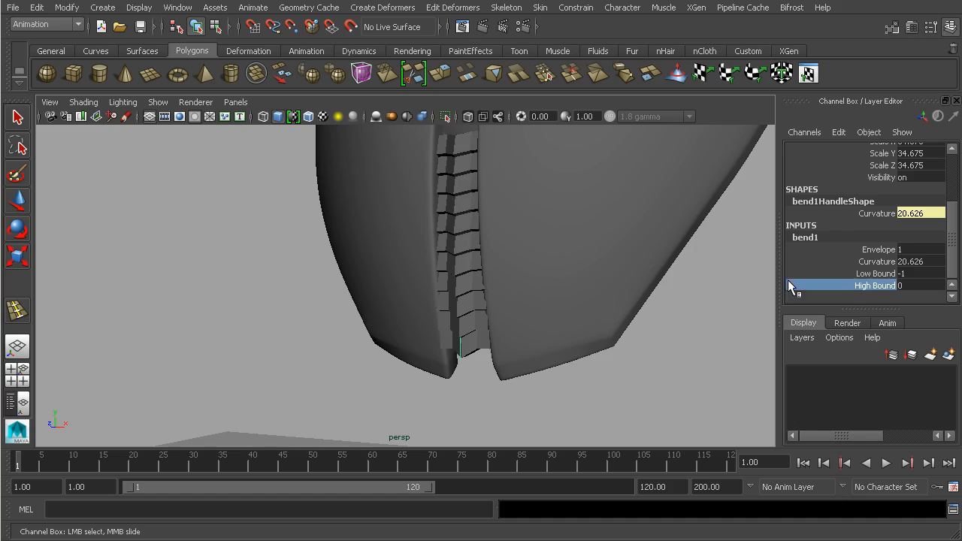
{"action": "left_click", "coordinate": [877, 262]}
{"action": "middle_click_drag", "start_coordinate": [684, 273], "coordinate": [708, 273]}
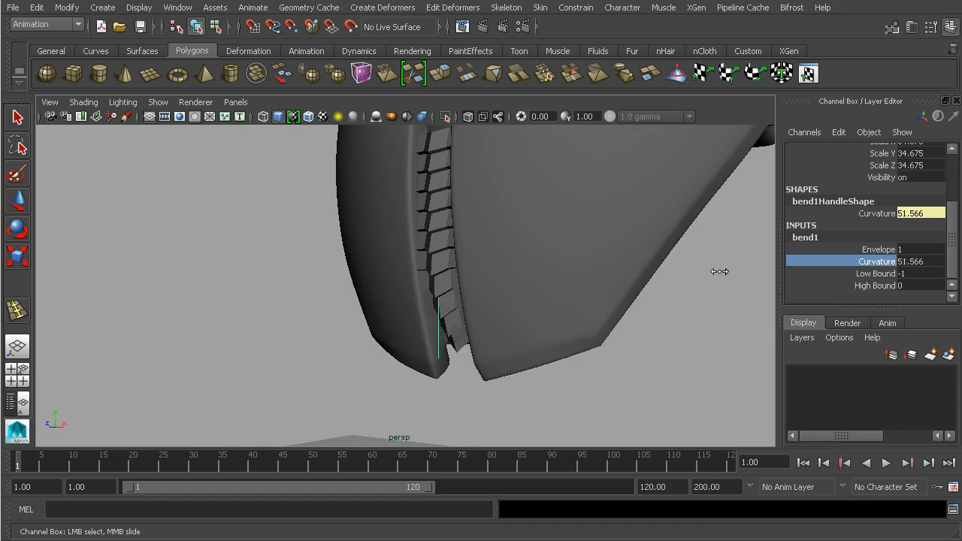
In the side view, raise the bend handle and set the curvature to about 18.3 so the strip follows the torso's front profile.
{"action": "key", "text": "space"}
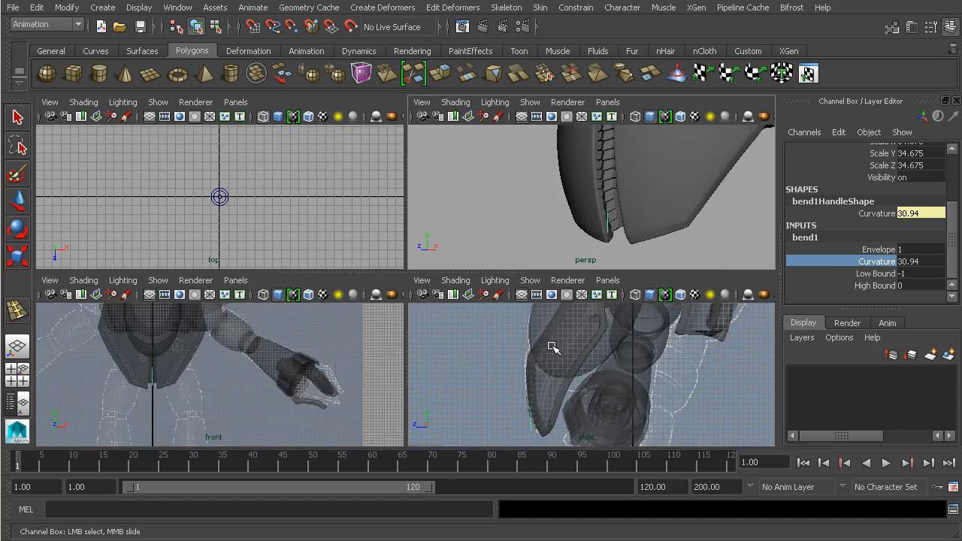
{"action": "key", "text": "space"}
{"action": "right_click_drag", "start_coordinate": [518, 344], "coordinate": [574, 288], "text": "alt"}
{"action": "middle_click_drag", "start_coordinate": [574, 288], "coordinate": [611, 281]}
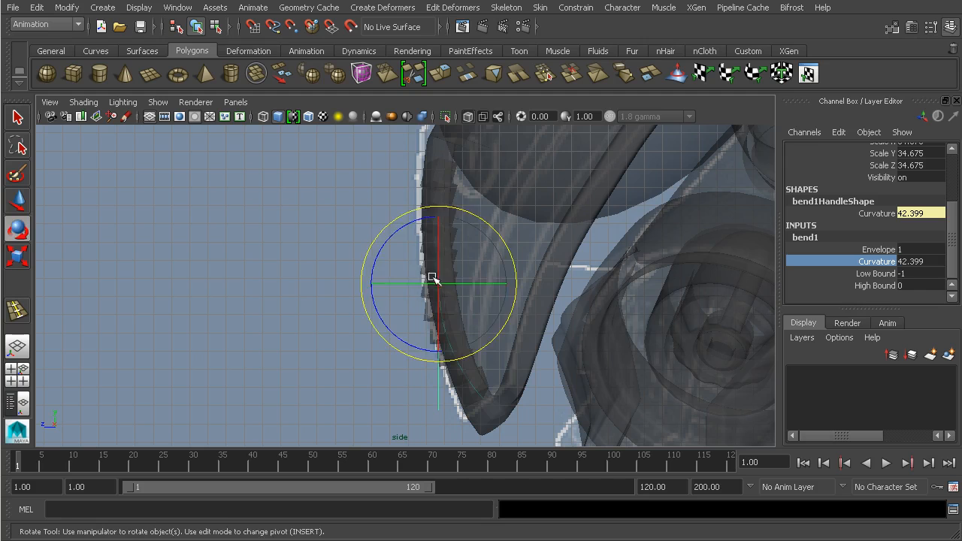
{"action": "key", "text": "w"}
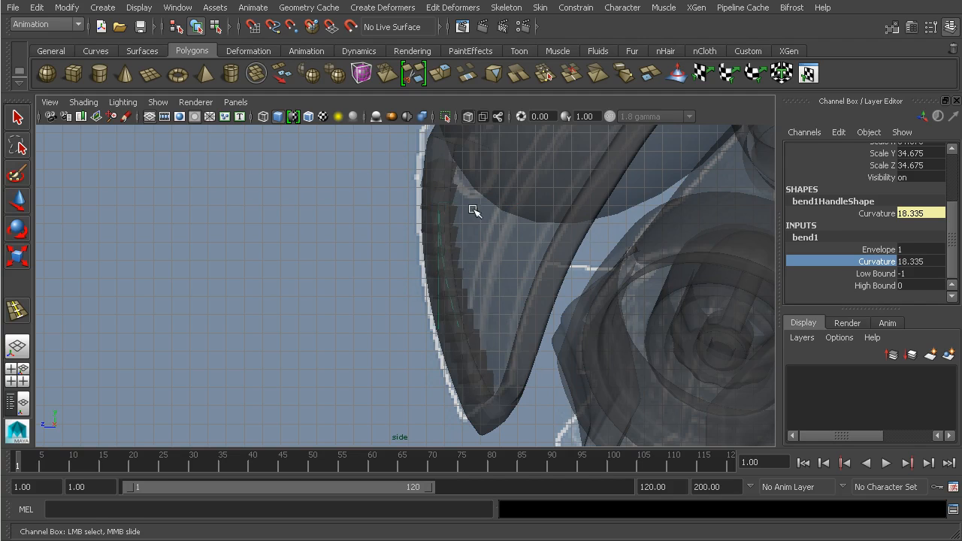
{"action": "key", "text": "space"}
{"action": "key", "text": "space"}
{"action": "left_click_drag", "start_coordinate": [477, 236], "coordinate": [496, 241], "text": "alt"}
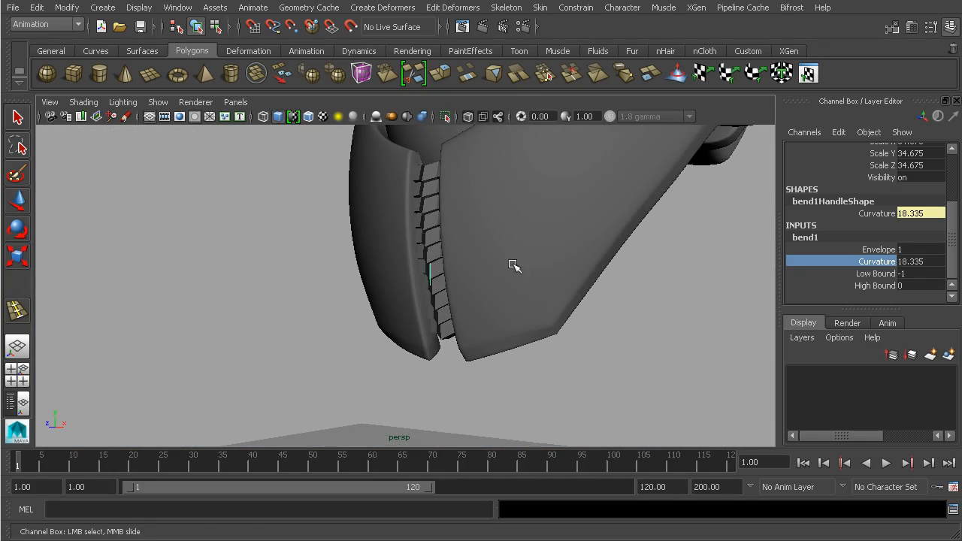
Select the bent segment strip and delete its history to bake in the bend.
{"action": "left_click", "coordinate": [632, 359]}
{"action": "scroll", "coordinate": [534, 309], "scroll_direction": "down", "scroll_amount": 3}
{"action": "scroll", "coordinate": [557, 312], "scroll_direction": "up", "scroll_amount": 4}
{"action": "left_click_drag", "start_coordinate": [458, 215], "coordinate": [531, 188], "text": "alt"}
{"action": "left_click", "coordinate": [572, 181]}
{"action": "left_click", "coordinate": [37, 7]}
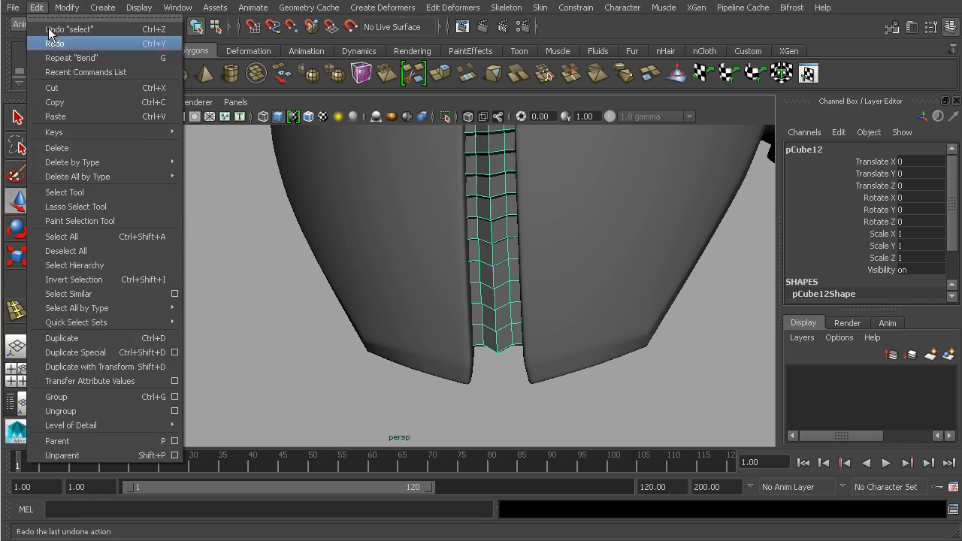
{"action": "mouse_move", "coordinate": [98, 176]}
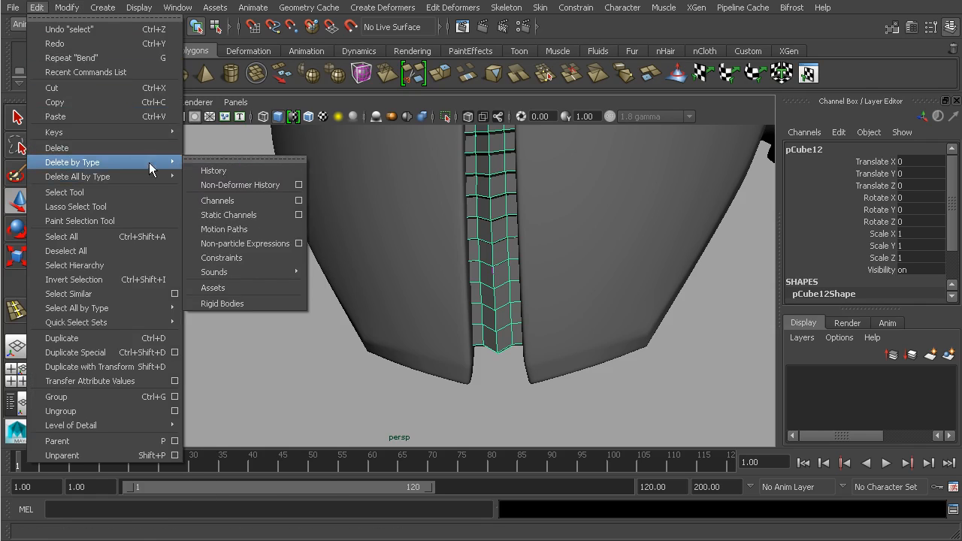
{"action": "left_click", "coordinate": [221, 170]}
Examine the curved strip in the torso groove and the whole upper body from several angles.
{"action": "left_click_drag", "start_coordinate": [323, 294], "coordinate": [417, 230], "text": "alt"}
{"action": "right_click_drag", "start_coordinate": [417, 230], "coordinate": [657, 265], "text": "alt"}
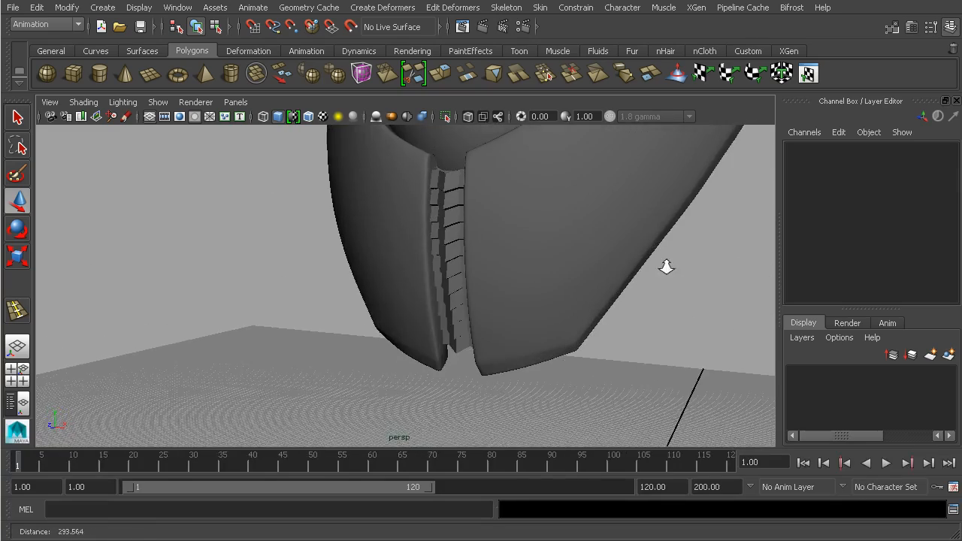
{"action": "left_click_drag", "start_coordinate": [502, 257], "coordinate": [435, 205], "text": "alt"}
{"action": "left_click_drag", "start_coordinate": [523, 253], "coordinate": [473, 249], "text": "alt"}
{"action": "middle_click_drag", "start_coordinate": [474, 243], "coordinate": [477, 272], "text": "alt"}
{"action": "right_click_drag", "start_coordinate": [478, 272], "coordinate": [537, 279], "text": "alt"}
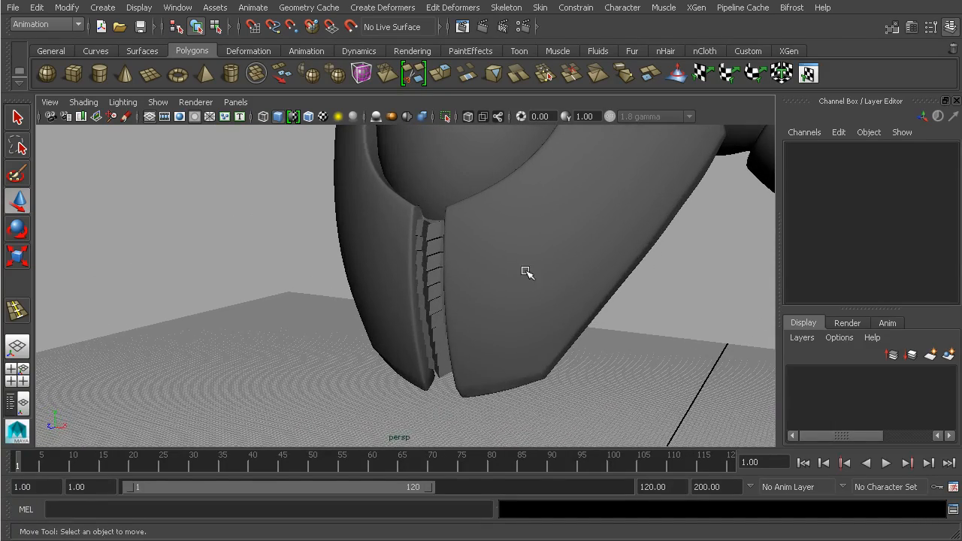
{"action": "left_click_drag", "start_coordinate": [581, 280], "coordinate": [542, 213], "text": "alt"}
{"action": "right_click_drag", "start_coordinate": [541, 213], "coordinate": [479, 256], "text": "alt"}
{"action": "left_click_drag", "start_coordinate": [479, 262], "coordinate": [551, 308], "text": "alt"}
{"action": "left_click_drag", "start_coordinate": [502, 264], "coordinate": [387, 251], "text": "alt"}
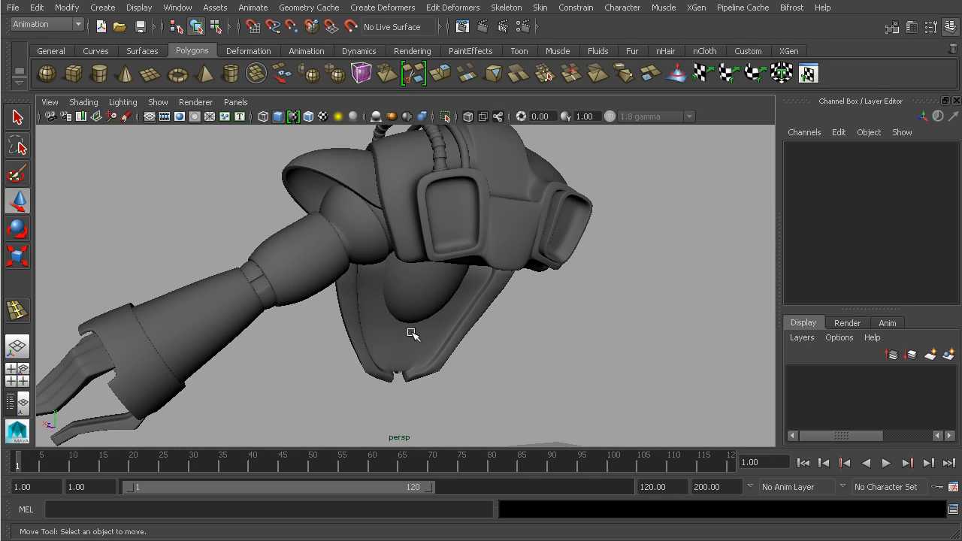
{"action": "left_click_drag", "start_coordinate": [421, 304], "coordinate": [475, 306], "text": "alt"}
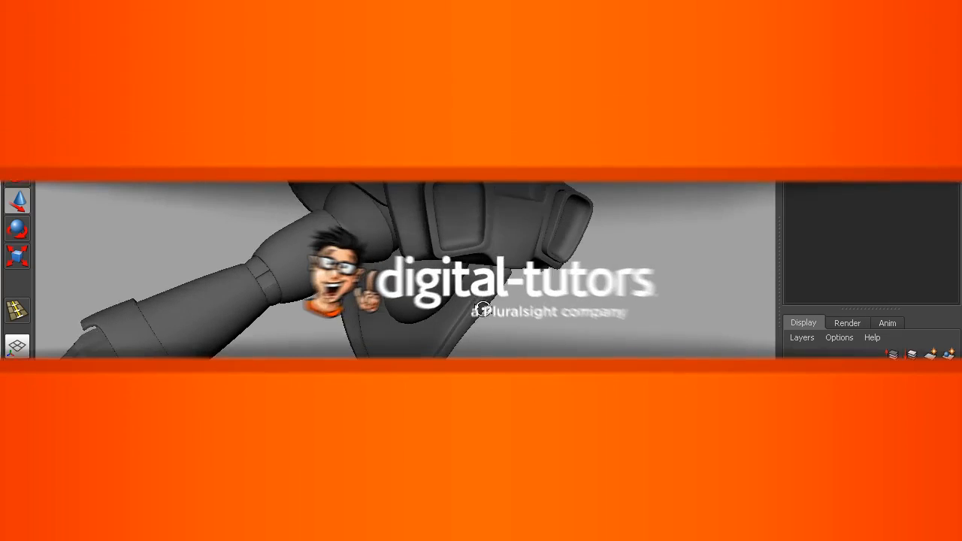